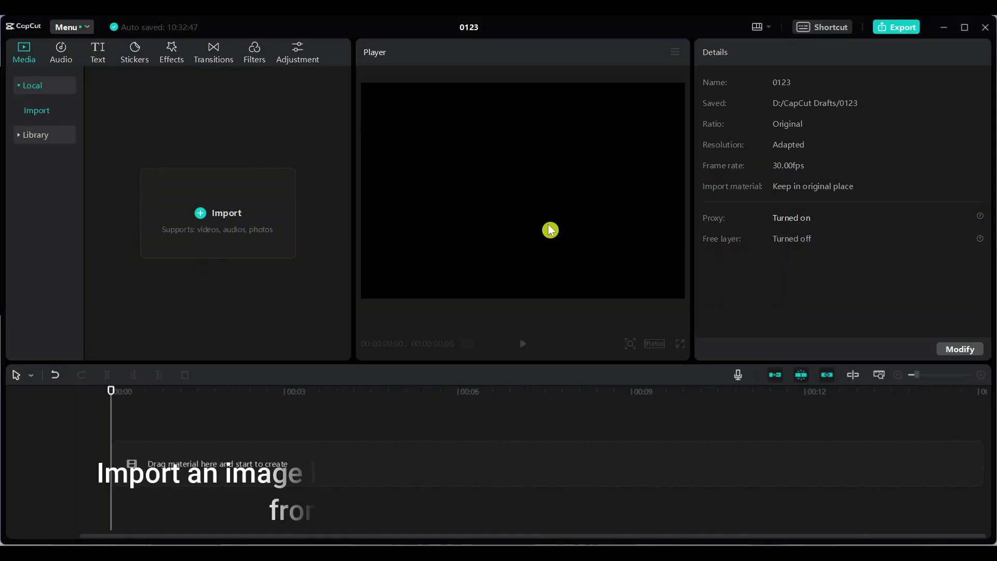
# Step: Import easter-eggs-6136273_1920.jpg into the project's media
pyautogui.click(230, 216)
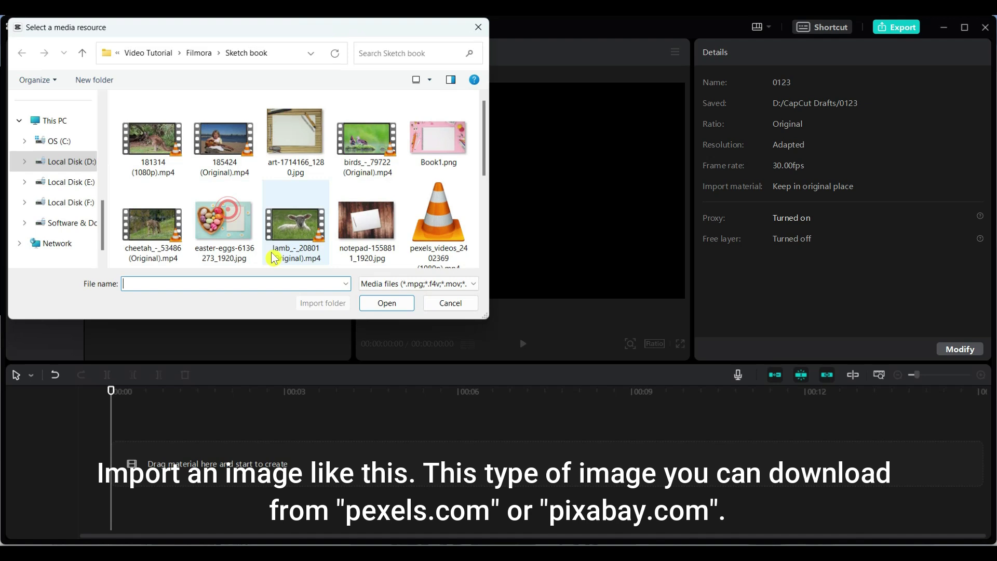
pyautogui.moveTo(296, 226)
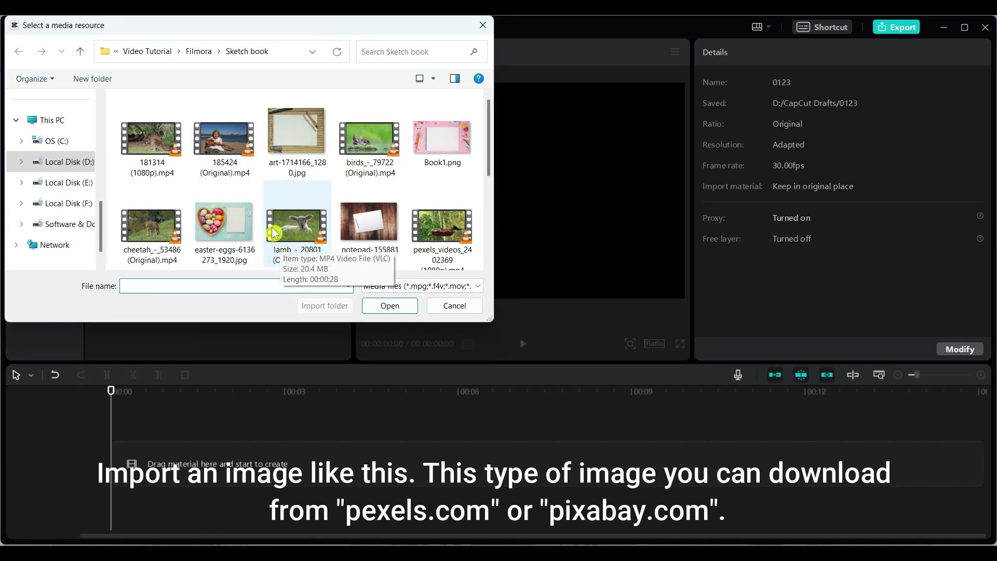
pyautogui.moveTo(491, 148); pyautogui.dragTo(485, 160)
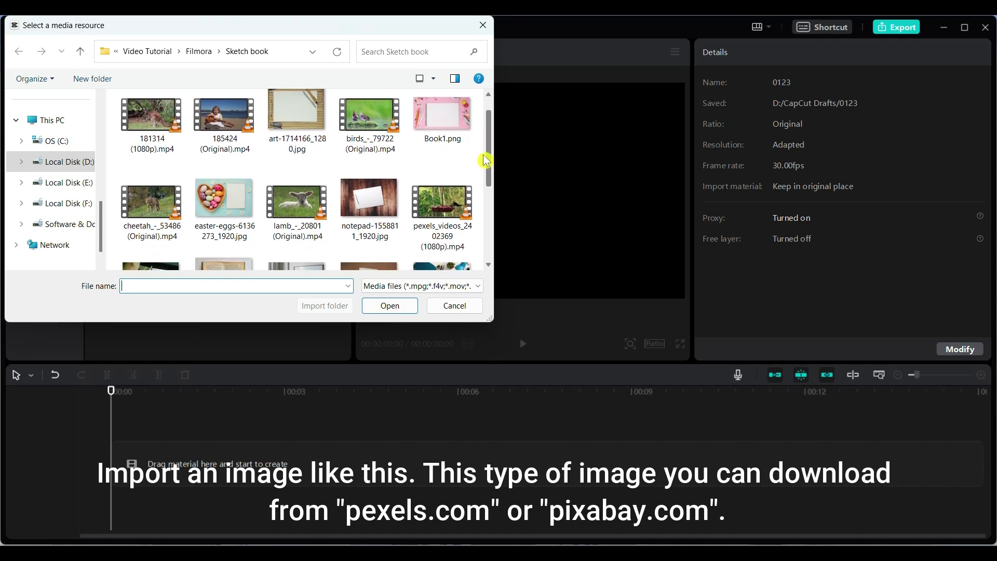
pyautogui.click(223, 207)
pyautogui.click(390, 305)
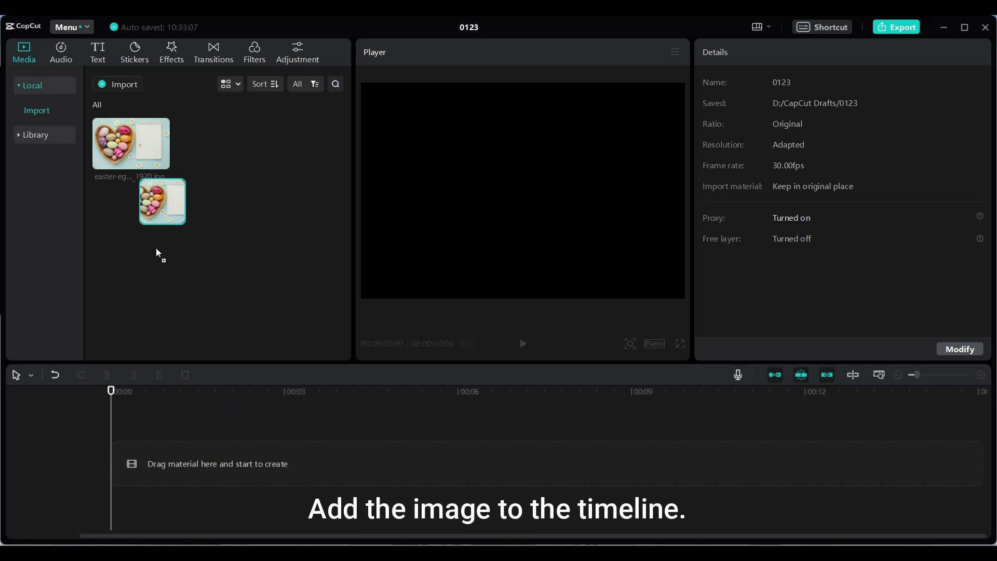
# Step: Place the Easter eggs photo on the timeline as a five-second clip
pyautogui.moveTo(131, 144); pyautogui.dragTo(118, 471)
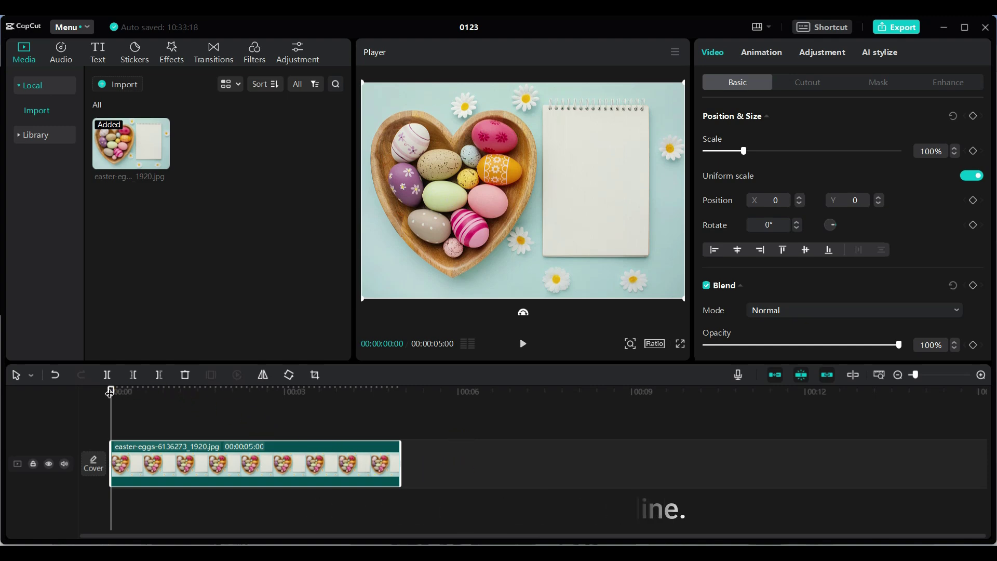
pyautogui.moveTo(140, 391)
pyautogui.mouseDown()
pyautogui.moveTo(378, 390)
pyautogui.moveTo(111, 389)
pyautogui.mouseUp()
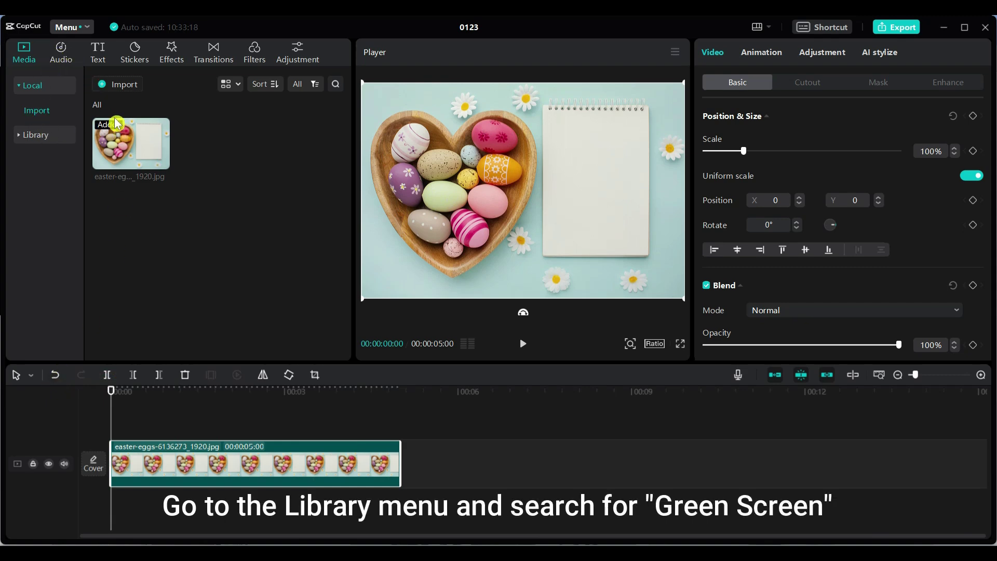
# Step: Search the Library for 'Green screen' and add a green screen clip above the photo
pyautogui.click(45, 135)
pyautogui.write('Gr')
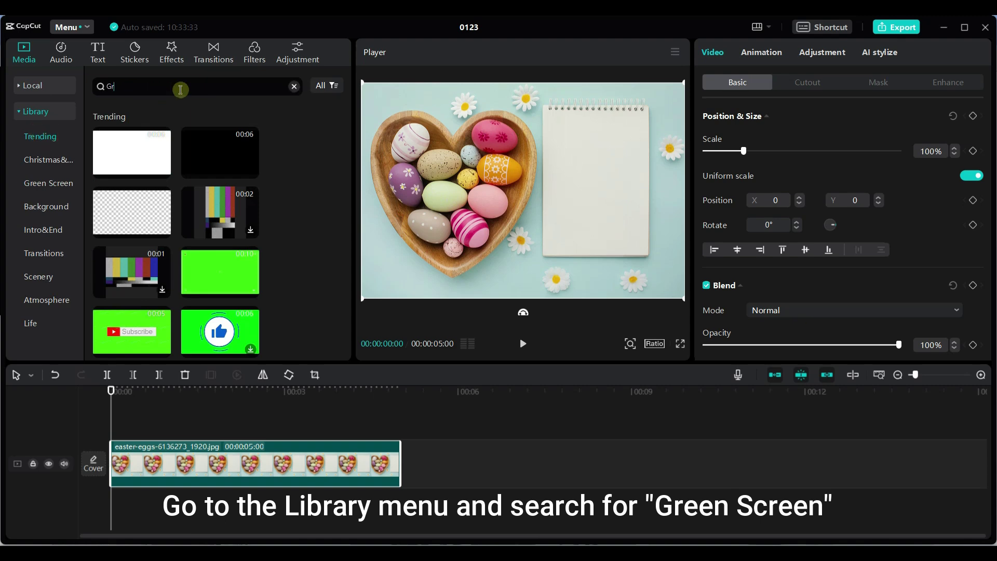
pyautogui.write('een screen')
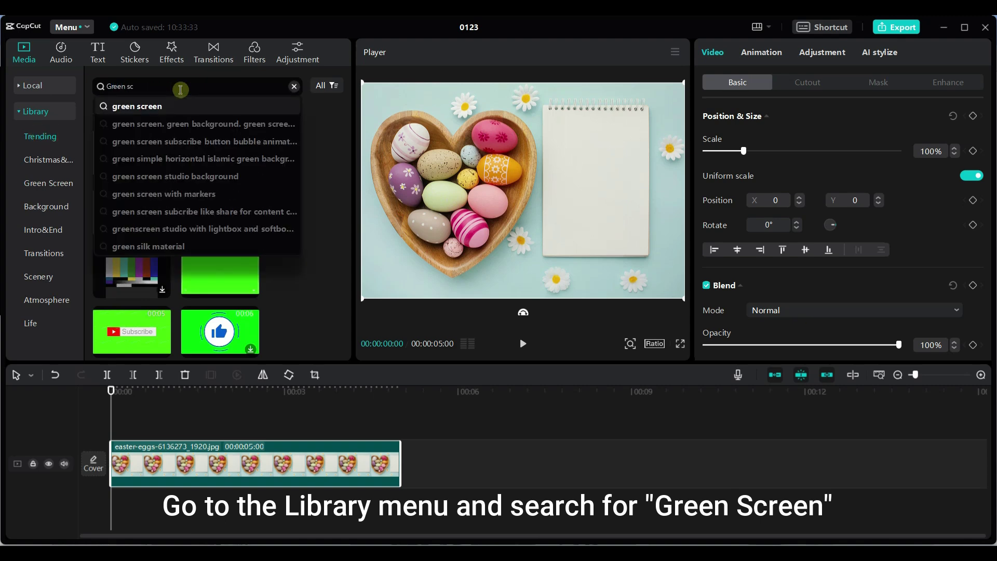
pyautogui.press('Return')
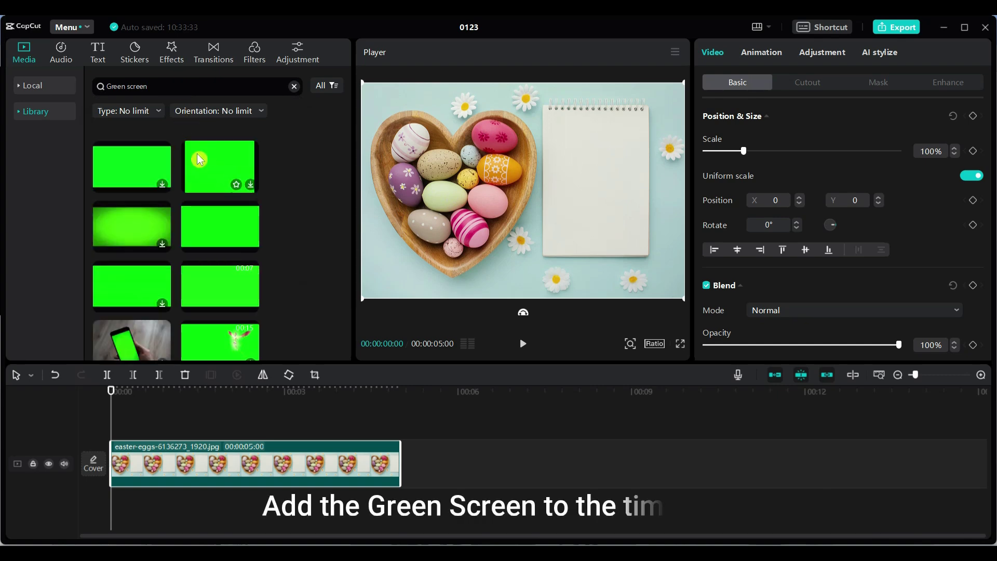
pyautogui.moveTo(140, 160)
pyautogui.mouseDown()
pyautogui.moveTo(124, 425)
pyautogui.moveTo(117, 420)
pyautogui.mouseUp()
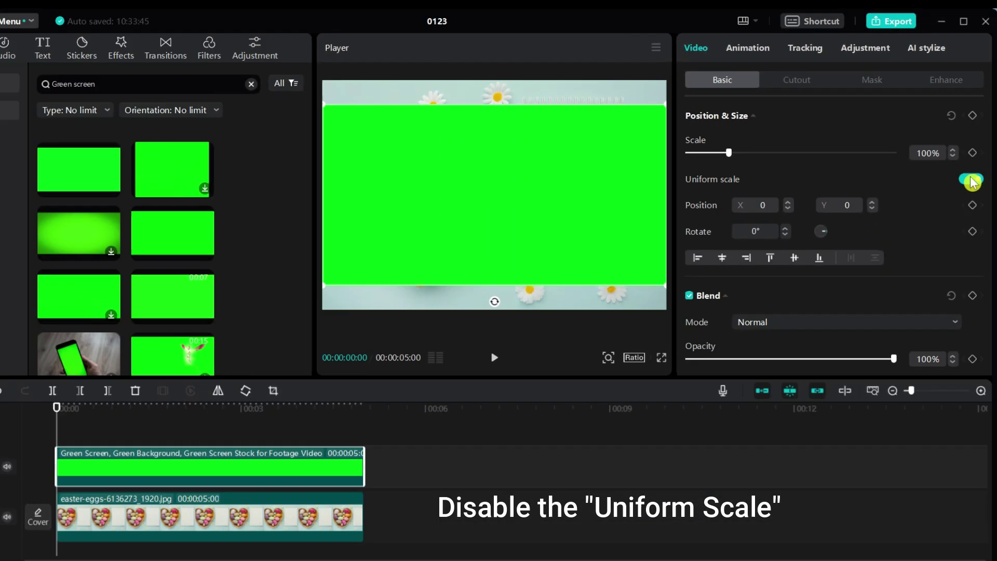
# Step: With Uniform scale off, narrow, shorten and move the green screen to fill the notepad page
pyautogui.click(968, 175)
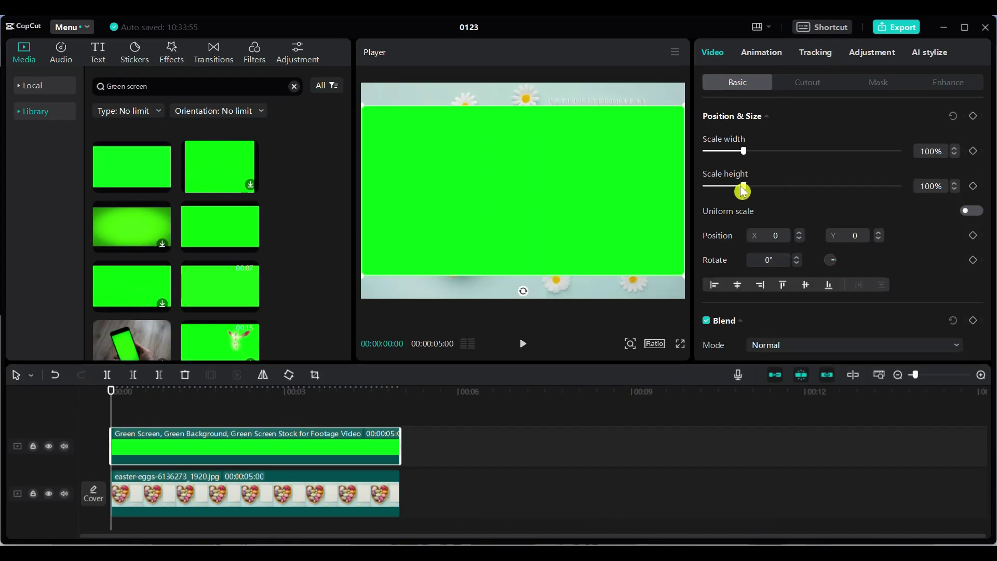
pyautogui.moveTo(743, 151); pyautogui.dragTo(732, 150)
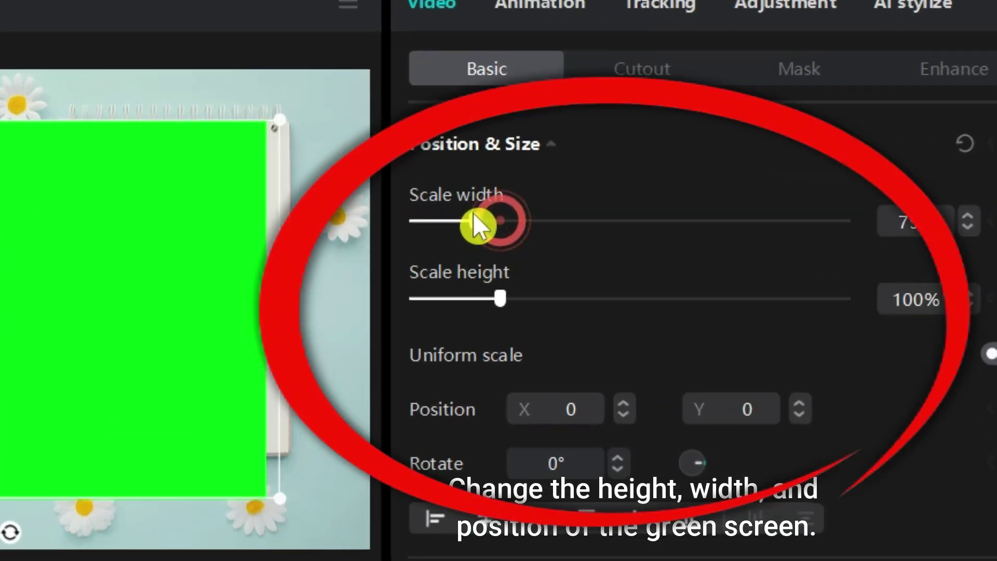
pyautogui.moveTo(473, 223); pyautogui.dragTo(717, 152)
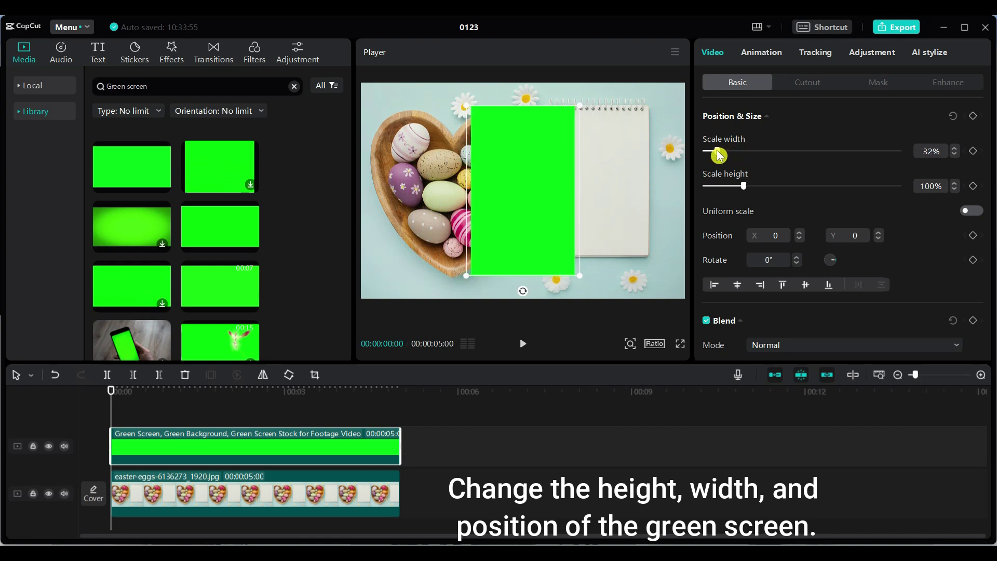
pyautogui.moveTo(585, 161); pyautogui.dragTo(594, 134)
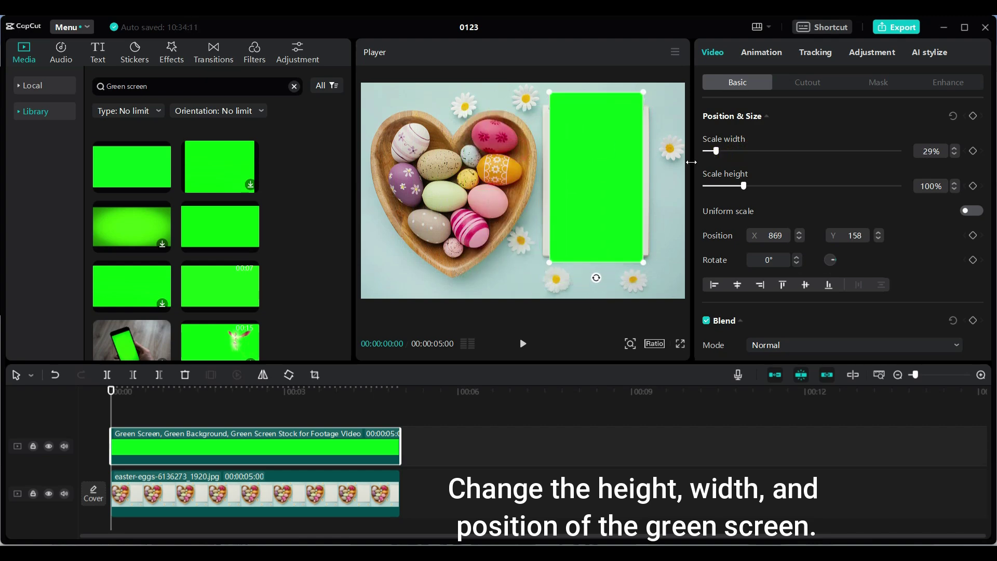
pyautogui.moveTo(743, 186); pyautogui.dragTo(732, 187)
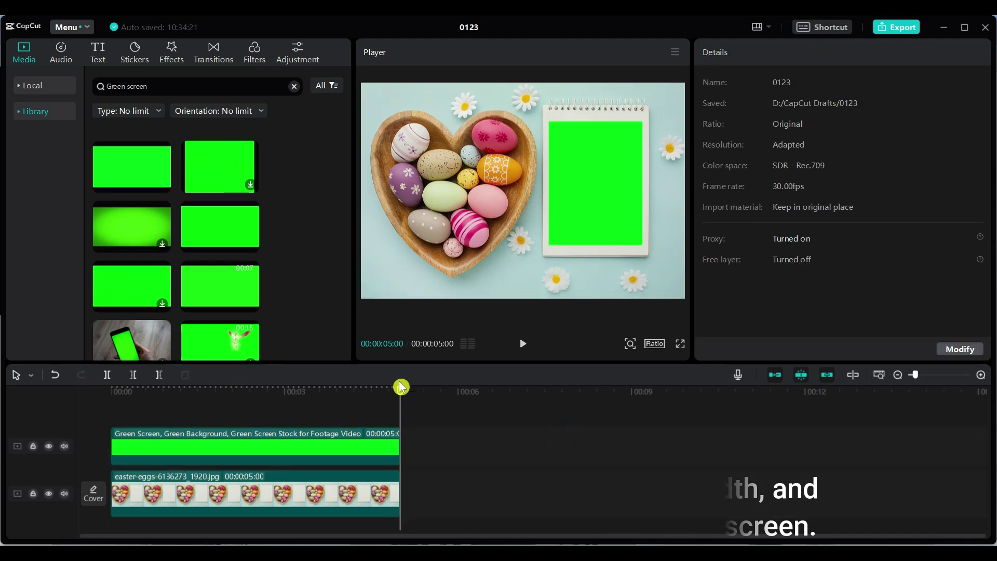
# Step: Export a mid-clip still frame as PNG and show it in local media
pyautogui.click(272, 394)
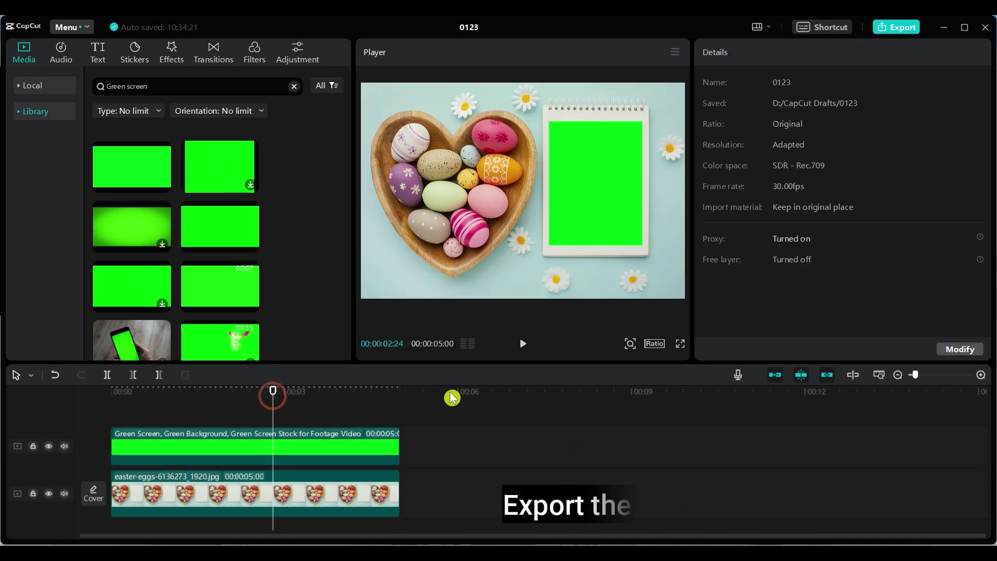
pyautogui.click(674, 51)
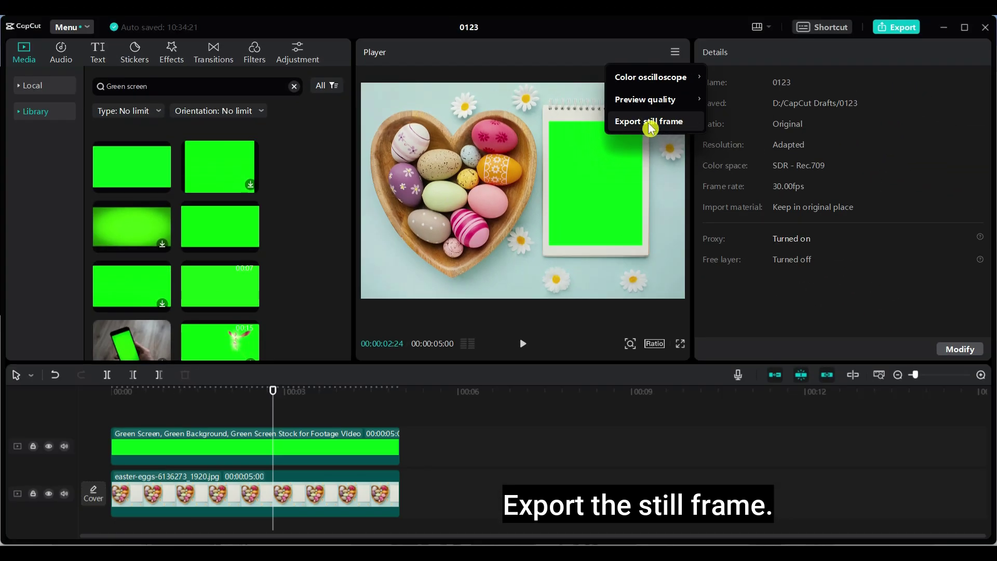
pyautogui.click(648, 122)
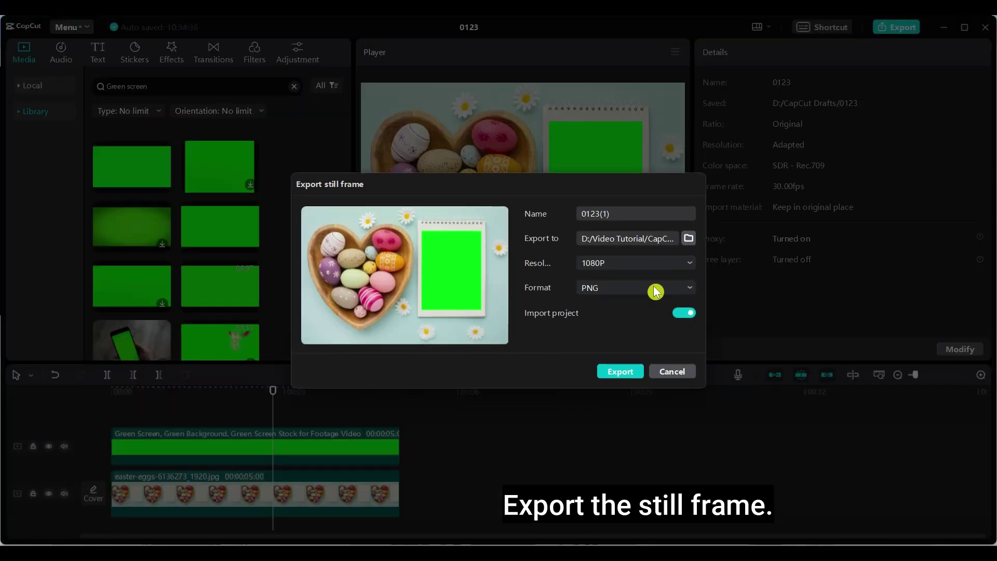
pyautogui.click(620, 371)
pyautogui.click(35, 86)
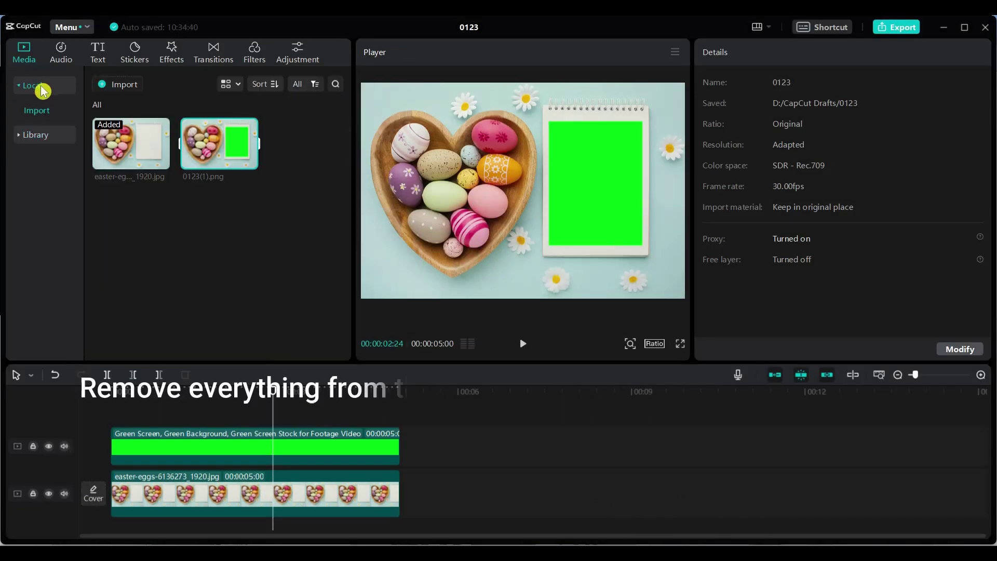
# Step: Delete both clips, place the exported PNG on the upper track, and start importing media
pyautogui.hotkey('ctrl', 'a')
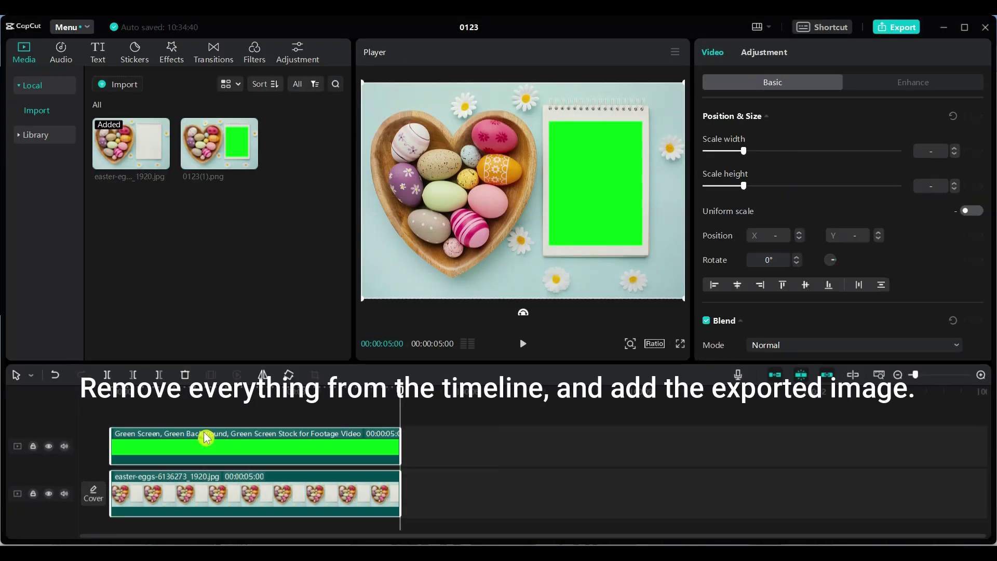
pyautogui.press('Delete')
pyautogui.moveTo(219, 144); pyautogui.dragTo(121, 469)
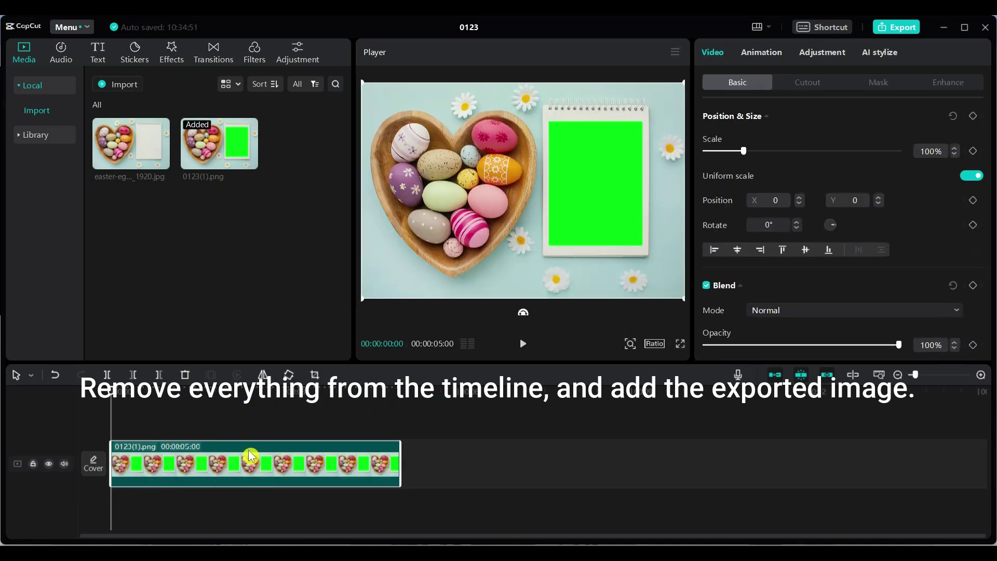
pyautogui.moveTo(250, 457); pyautogui.dragTo(251, 436)
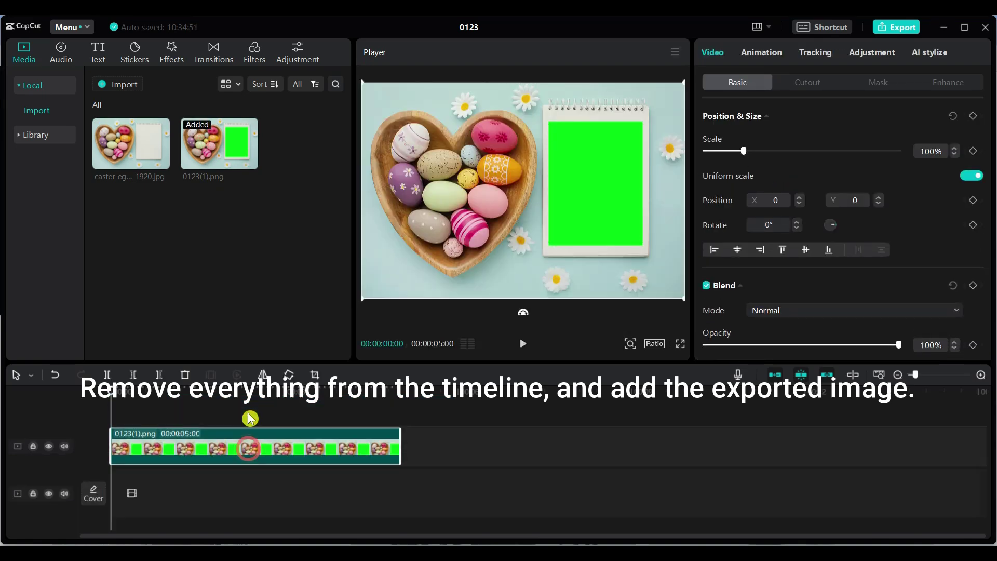
pyautogui.click(124, 85)
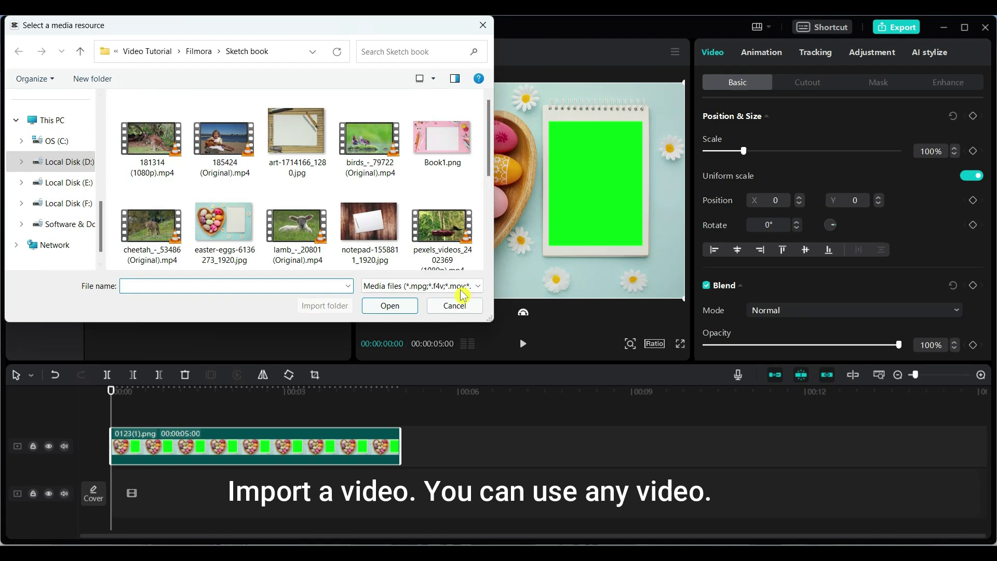
pyautogui.moveTo(491, 141); pyautogui.dragTo(493, 224)
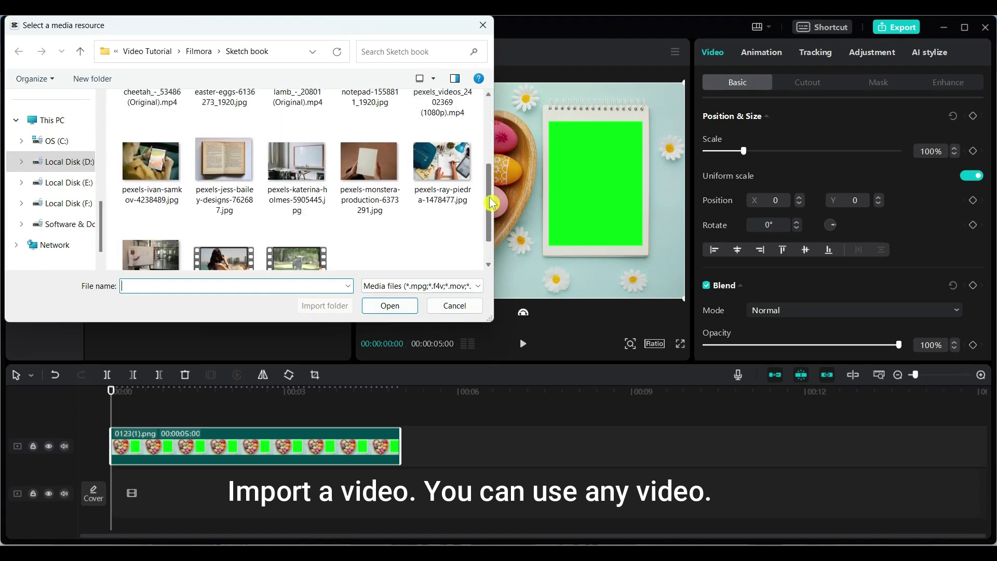
pyautogui.moveTo(492, 226); pyautogui.dragTo(491, 156)
pyautogui.click(440, 170)
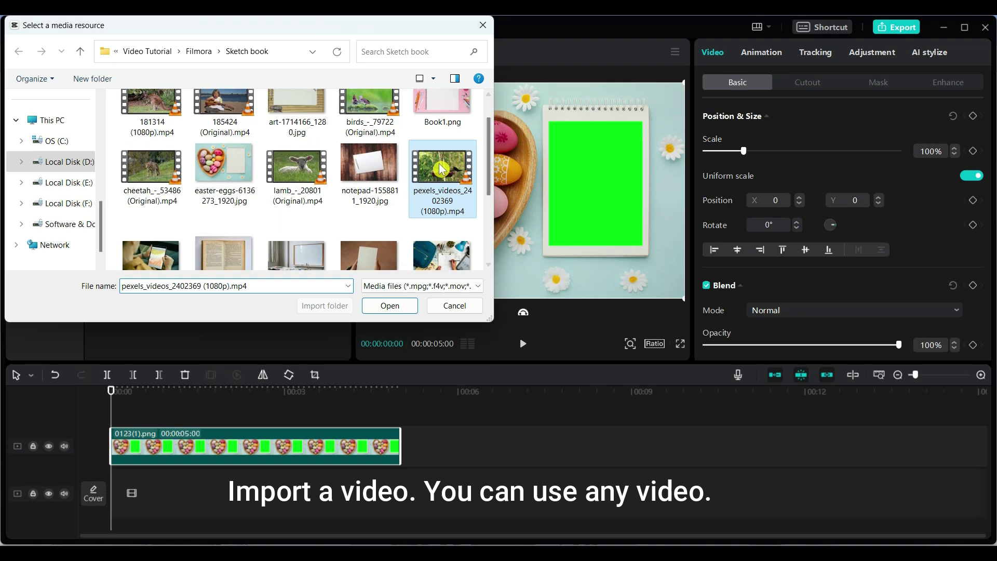
pyautogui.click(390, 306)
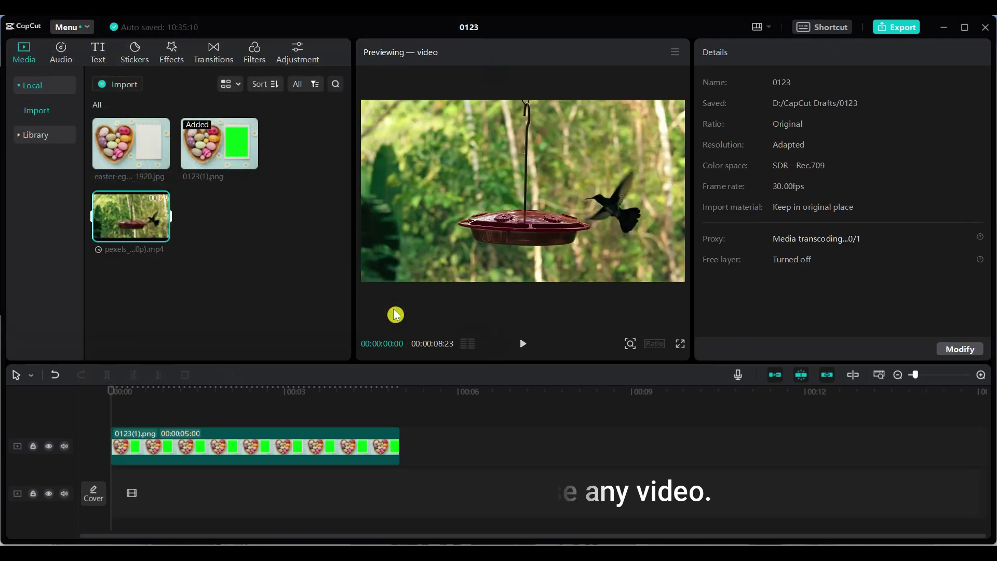
pyautogui.rightClick(126, 220)
pyautogui.click(126, 208)
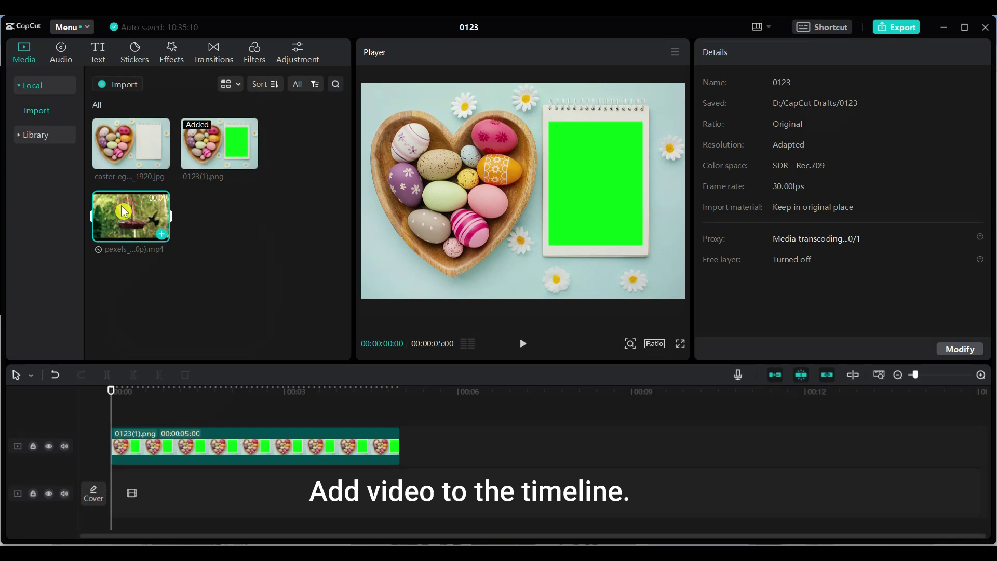
# Step: Place the hummingbird video below the image and trim it to five seconds
pyautogui.moveTo(120, 203); pyautogui.dragTo(115, 490)
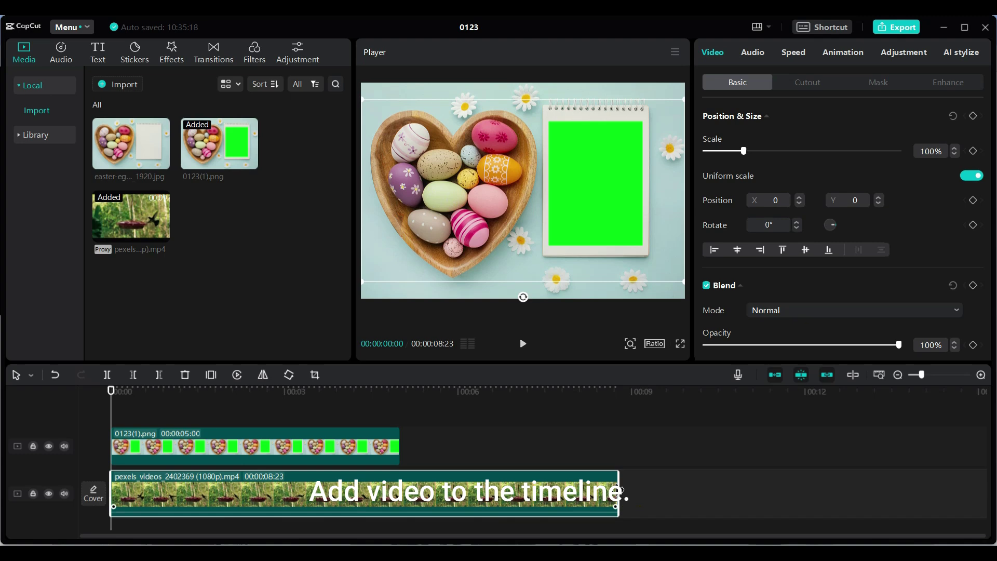
pyautogui.moveTo(605, 490); pyautogui.dragTo(419, 493)
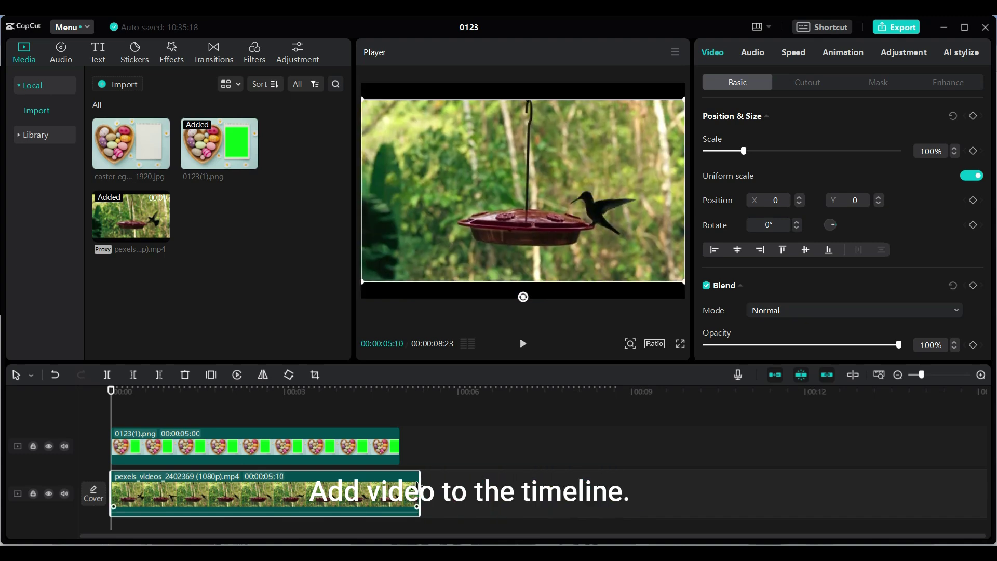
pyautogui.click(219, 405)
pyautogui.click(304, 448)
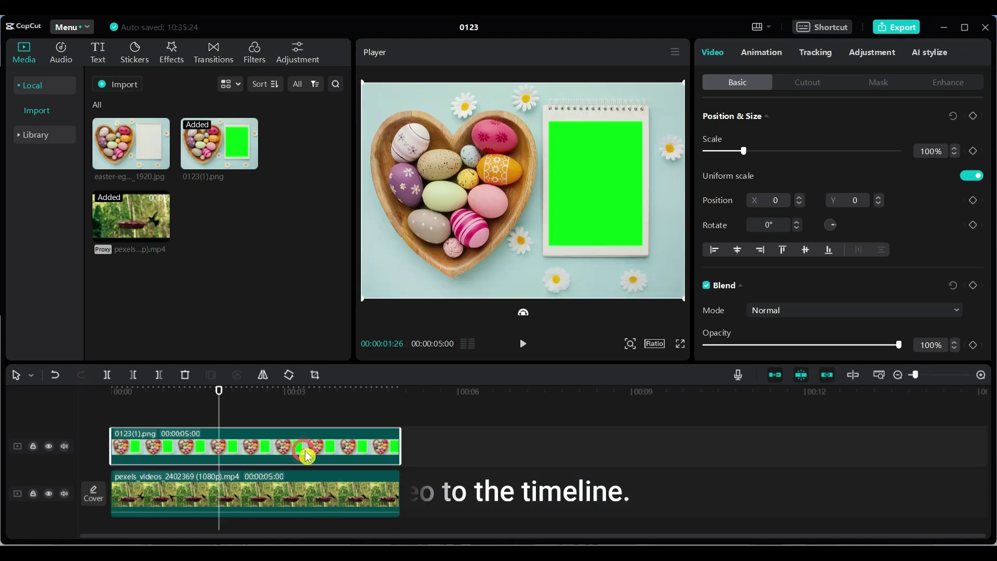
# Step: Chroma-key the notepad's green with a sampled colour and raised strength
pyautogui.click(811, 87)
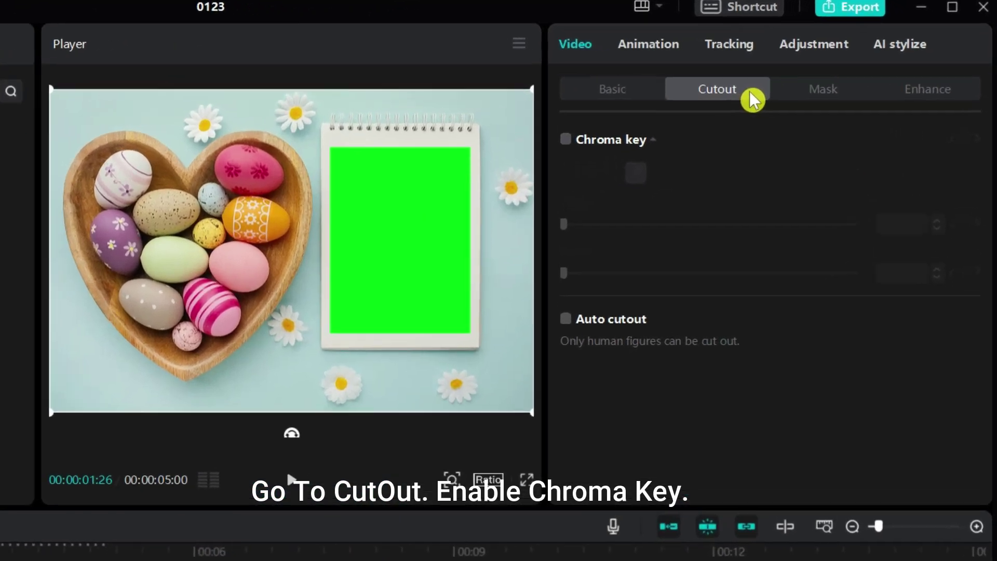
pyautogui.click(354, 181)
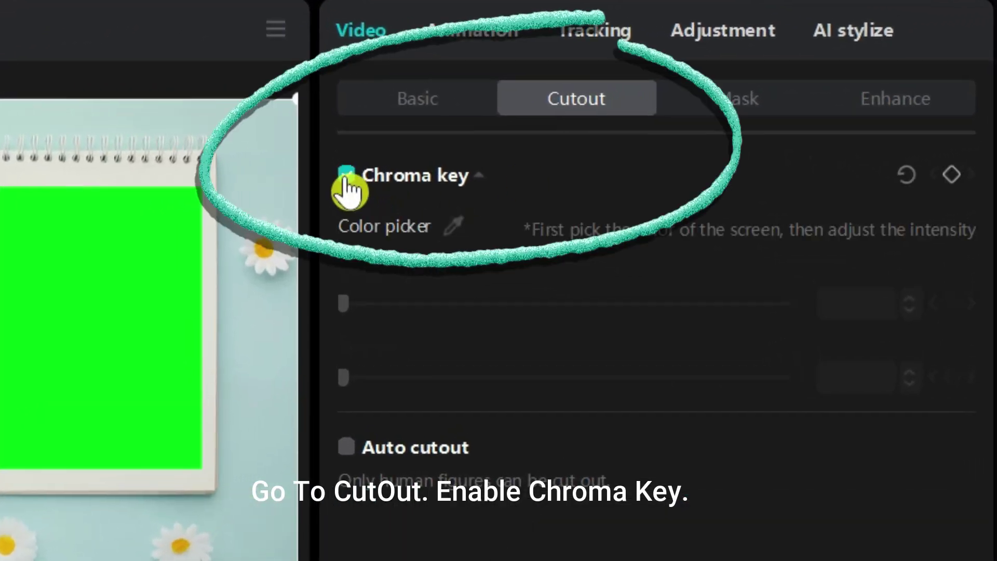
pyautogui.click(455, 226)
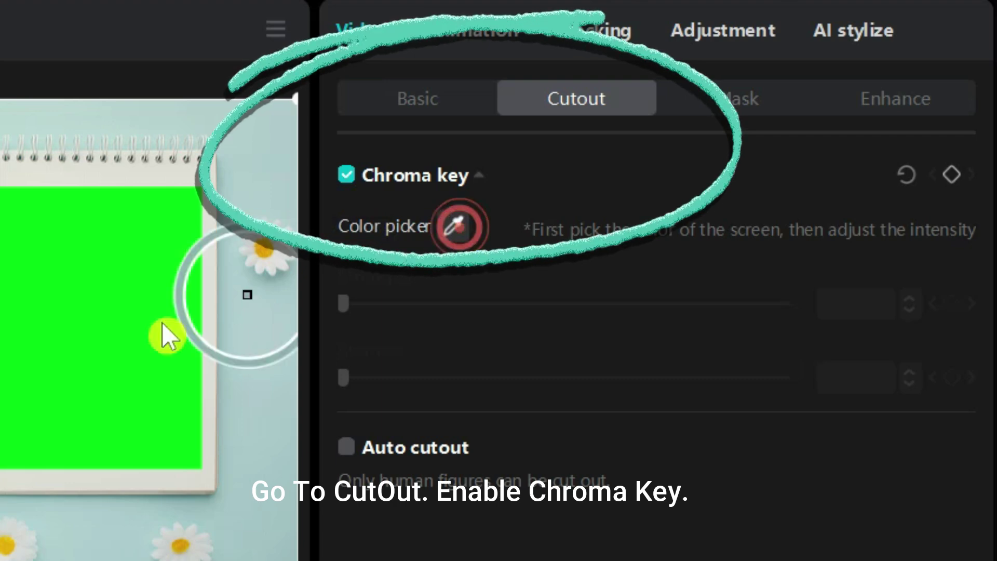
pyautogui.click(93, 337)
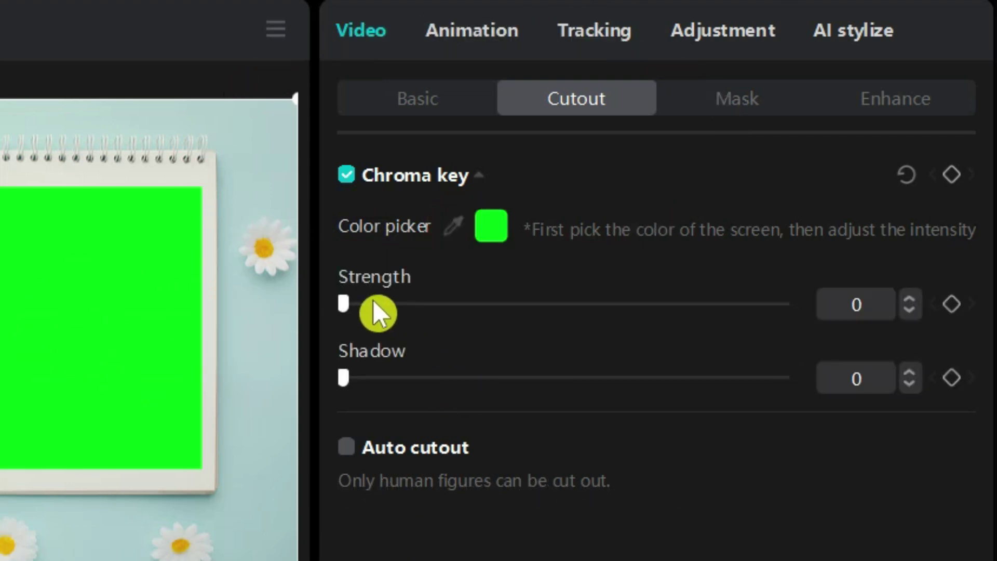
pyautogui.moveTo(344, 301)
pyautogui.mouseDown()
pyautogui.moveTo(448, 312)
pyautogui.moveTo(779, 302)
pyautogui.moveTo(576, 303)
pyautogui.mouseUp()
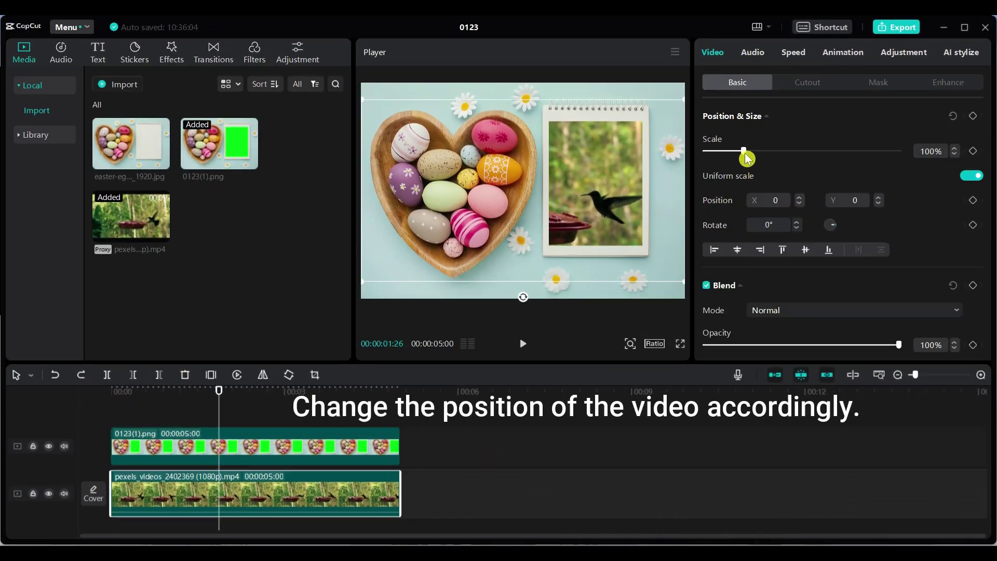
# Step: Scale the hummingbird video to 72% and shift it right into the notepad frame
pyautogui.moveTo(745, 151); pyautogui.dragTo(736, 151)
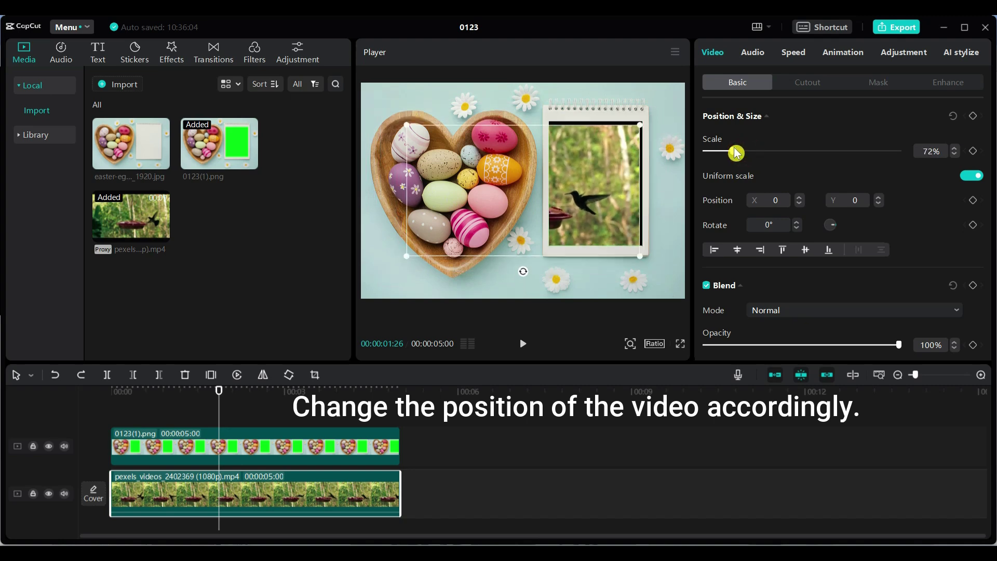
pyautogui.moveTo(637, 204); pyautogui.dragTo(638, 187)
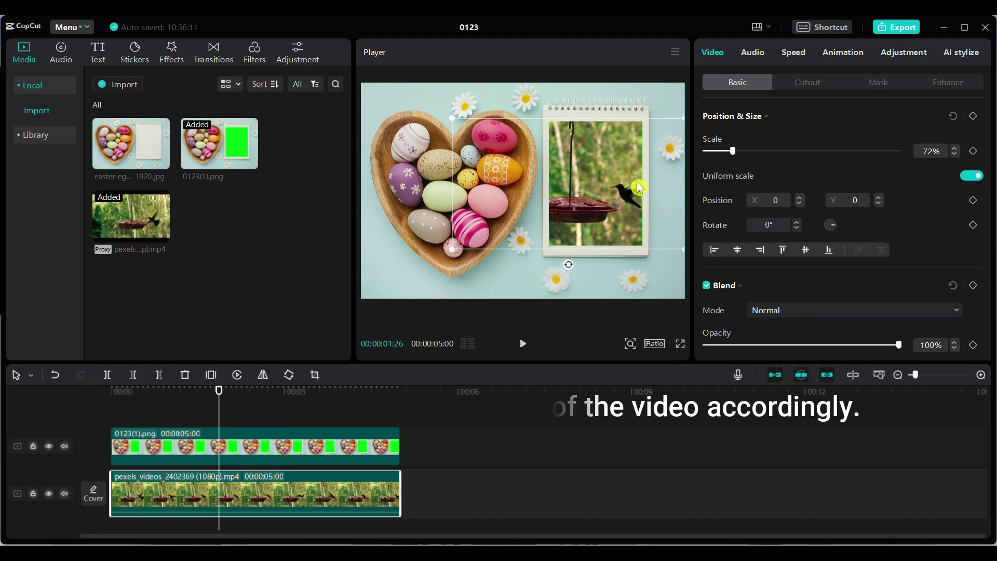
pyautogui.click(563, 486)
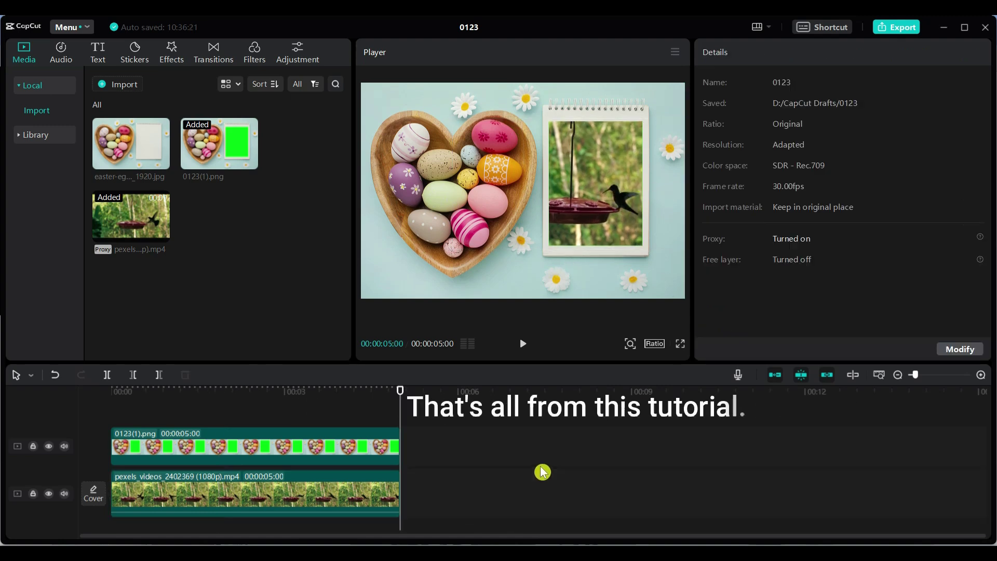
pyautogui.moveTo(402, 391); pyautogui.dragTo(86, 415)
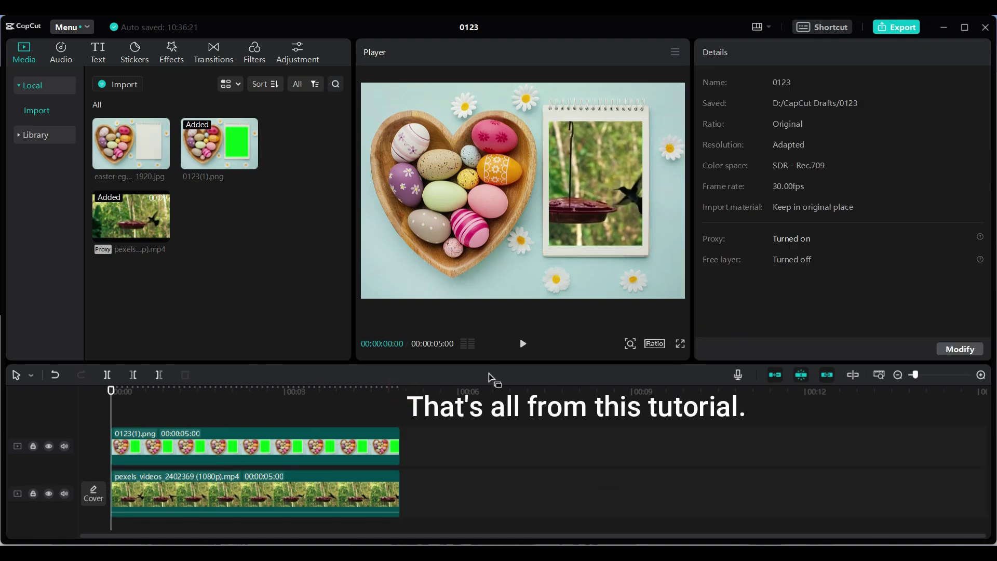
pyautogui.click(523, 343)
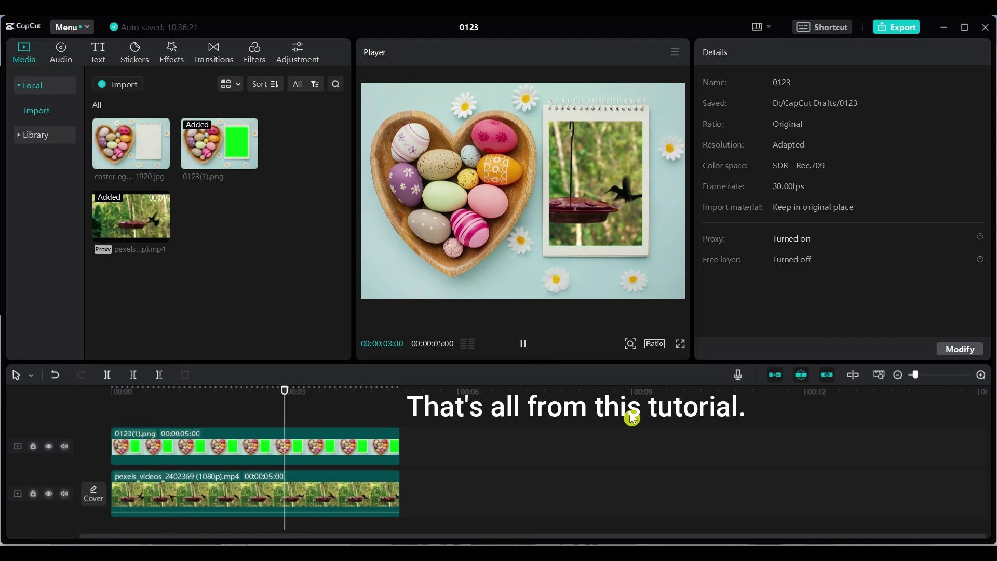